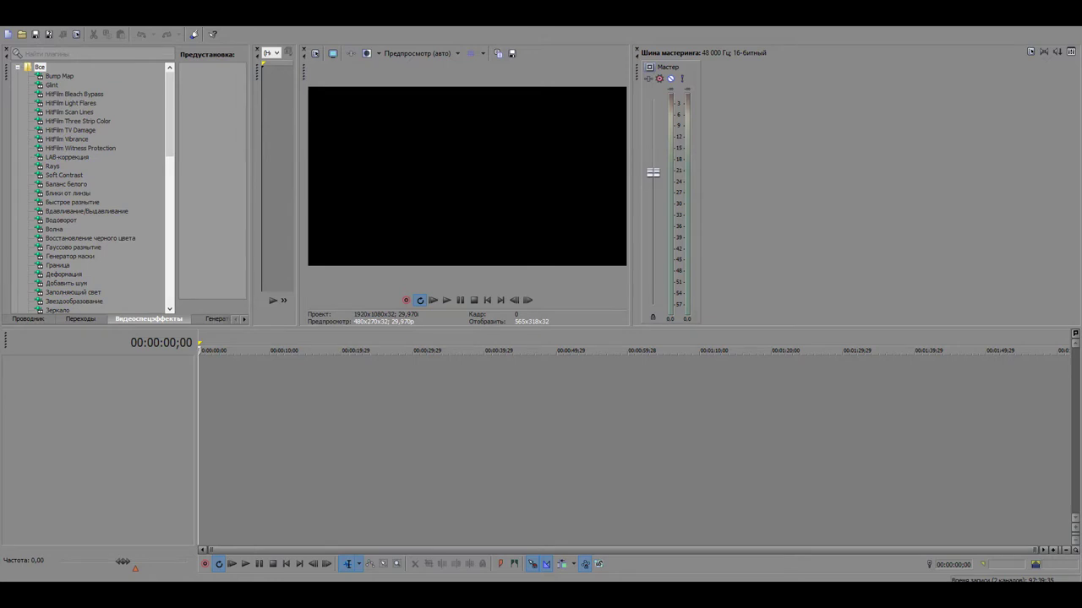
- Import the SAM_4950 video from Новая папка onto the timeline without matching the project settings to the media
click(10, 21)
key(Return)
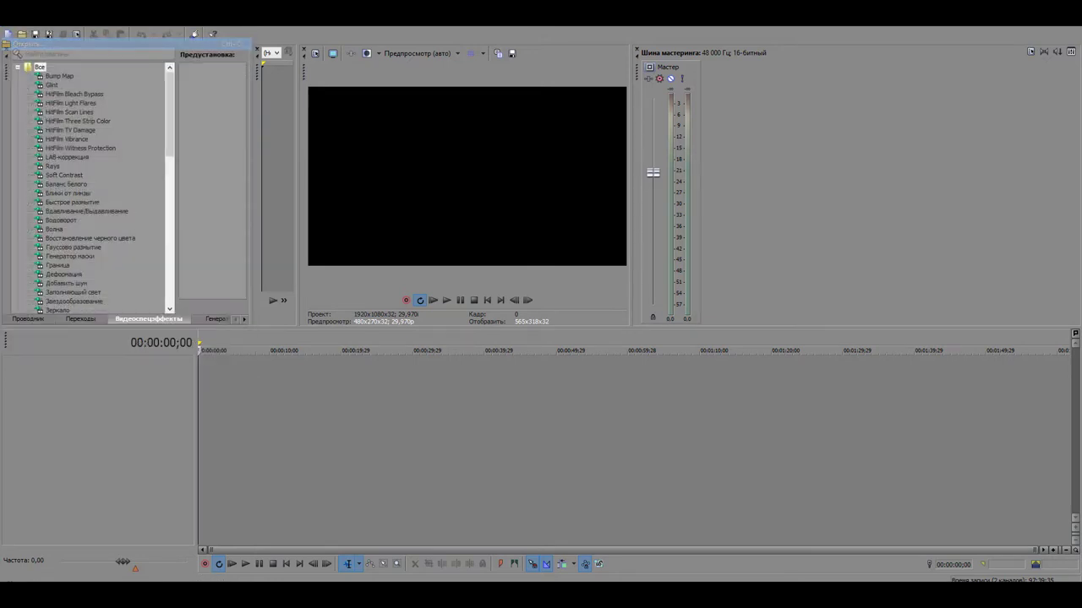
double_click(644, 118)
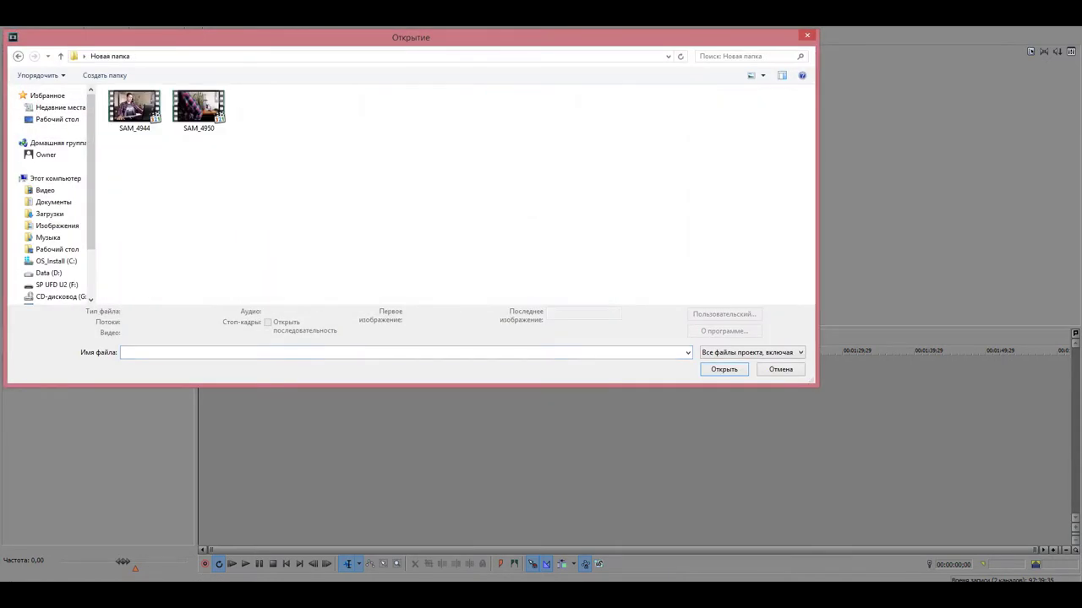
click(198, 111)
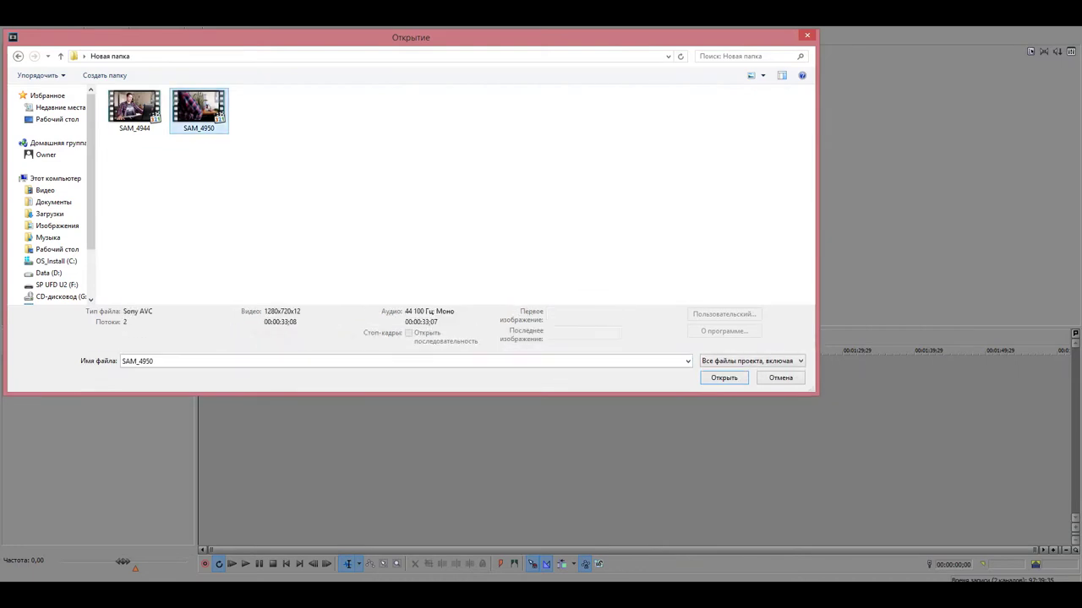
click(724, 377)
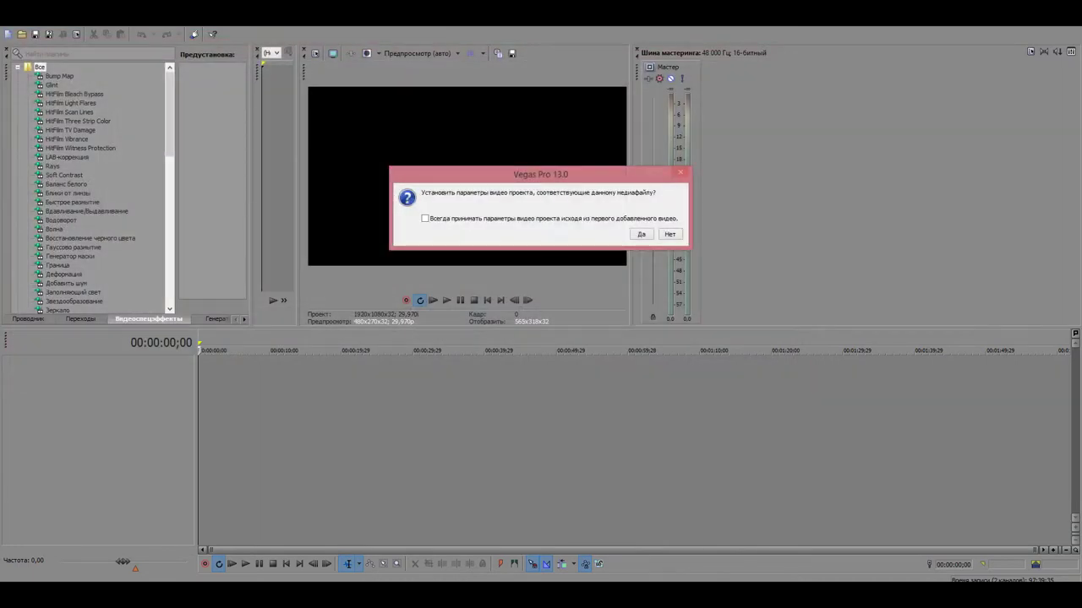
click(670, 234)
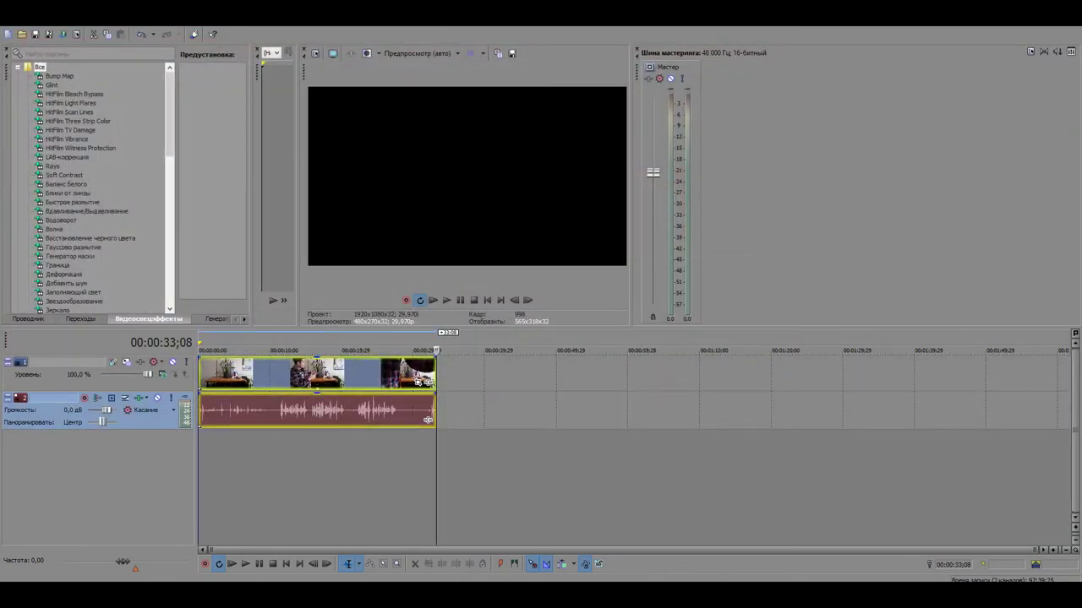
- Raise the audio track's volume to 12 dB and trim the clip's start and end to the spoken part, starting at zero
drag(106, 410, 118, 411)
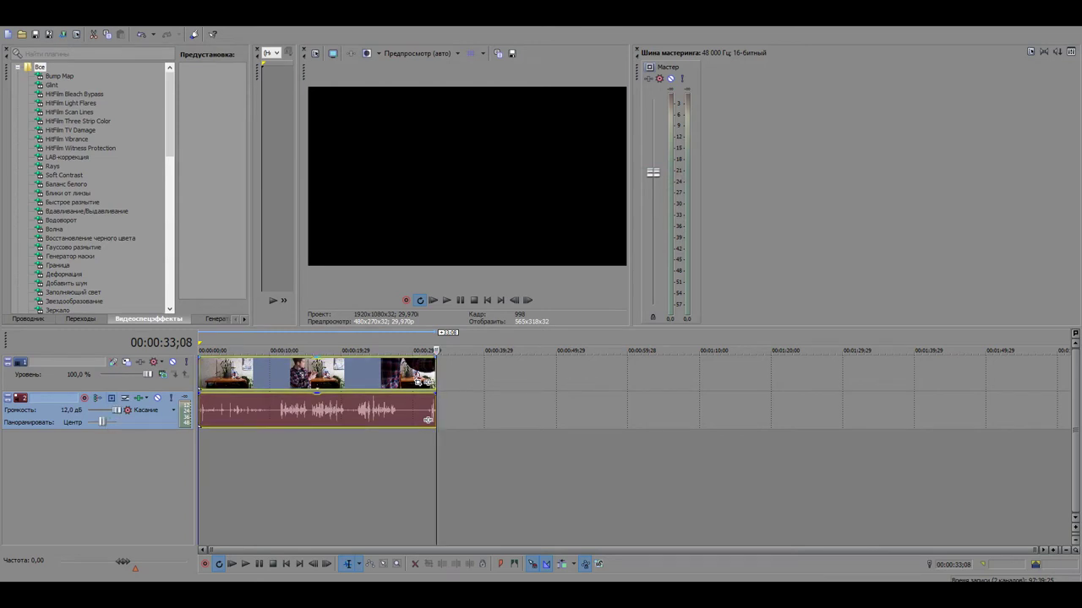
click(205, 411)
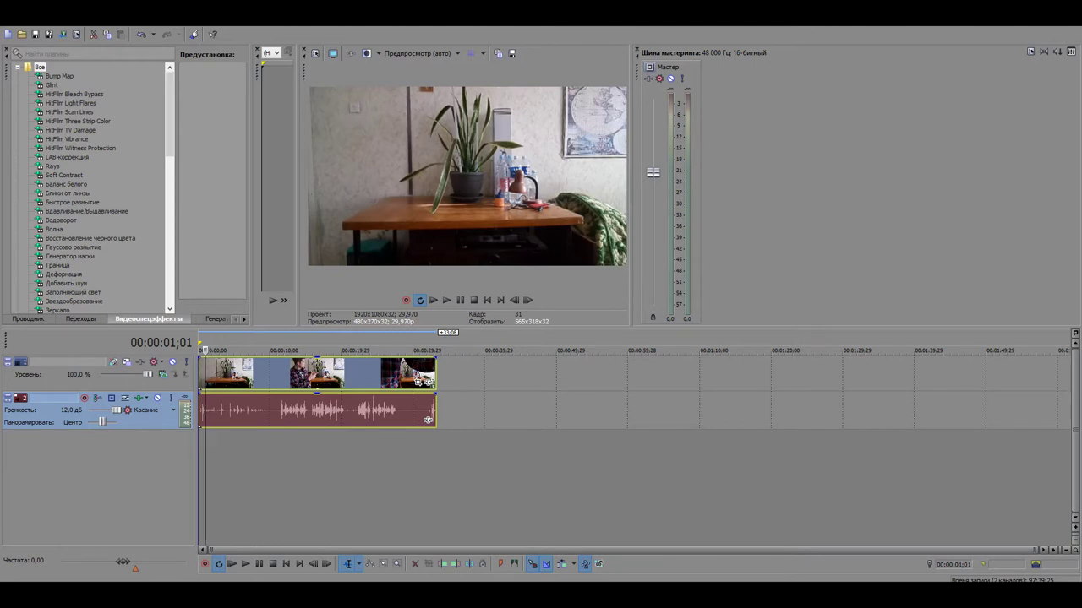
scroll(428, 420, up, 3)
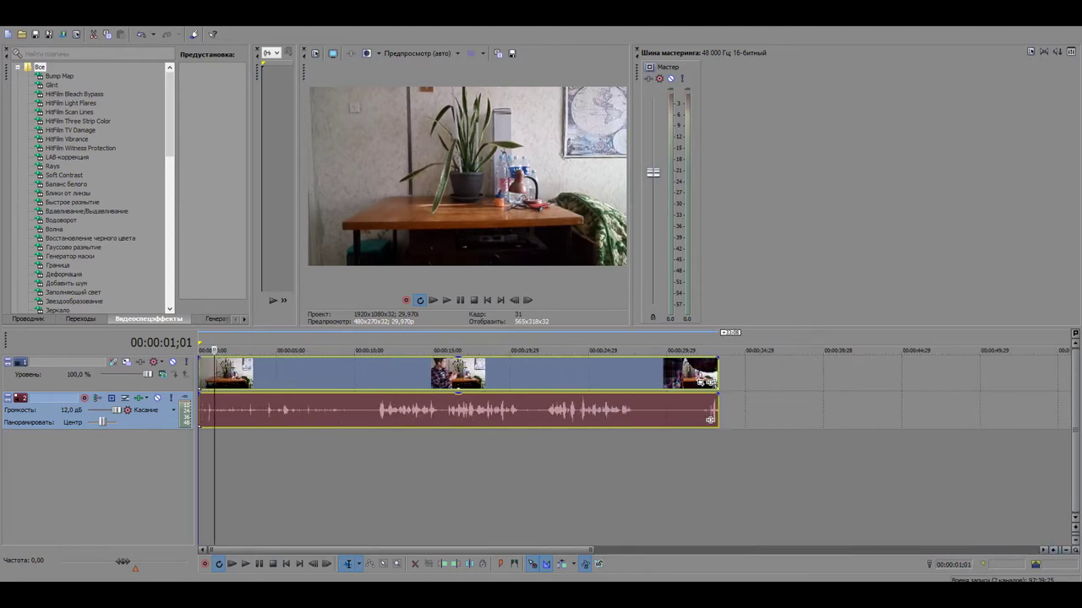
drag(200, 410, 377, 410)
drag(709, 420, 450, 420)
- Play the trimmed clip to find the end of the first phrase and trim the clip's end to 00:00:10;20
key(space)
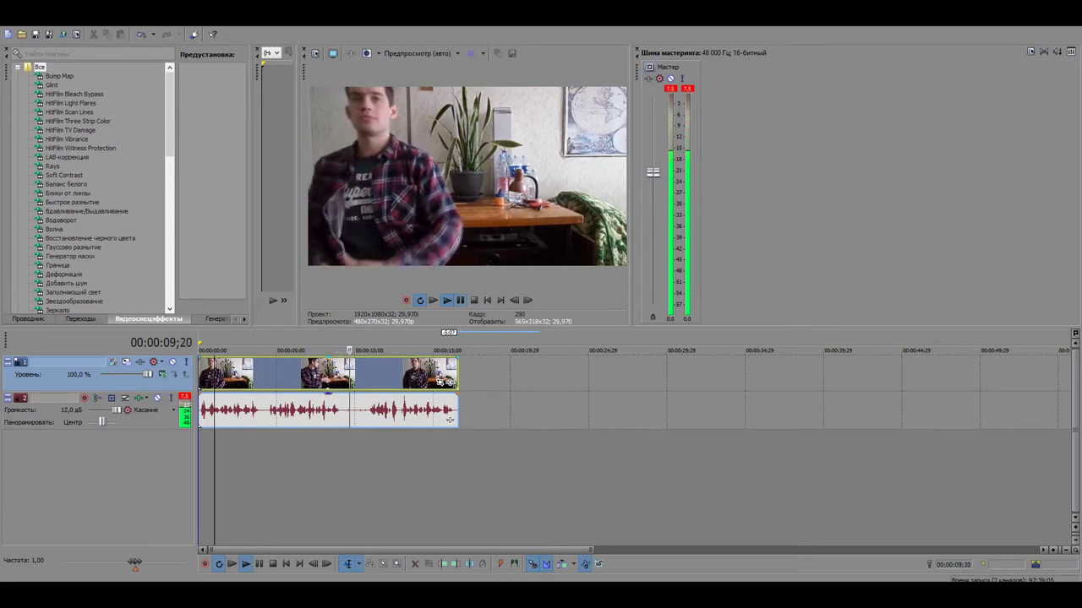
click(460, 300)
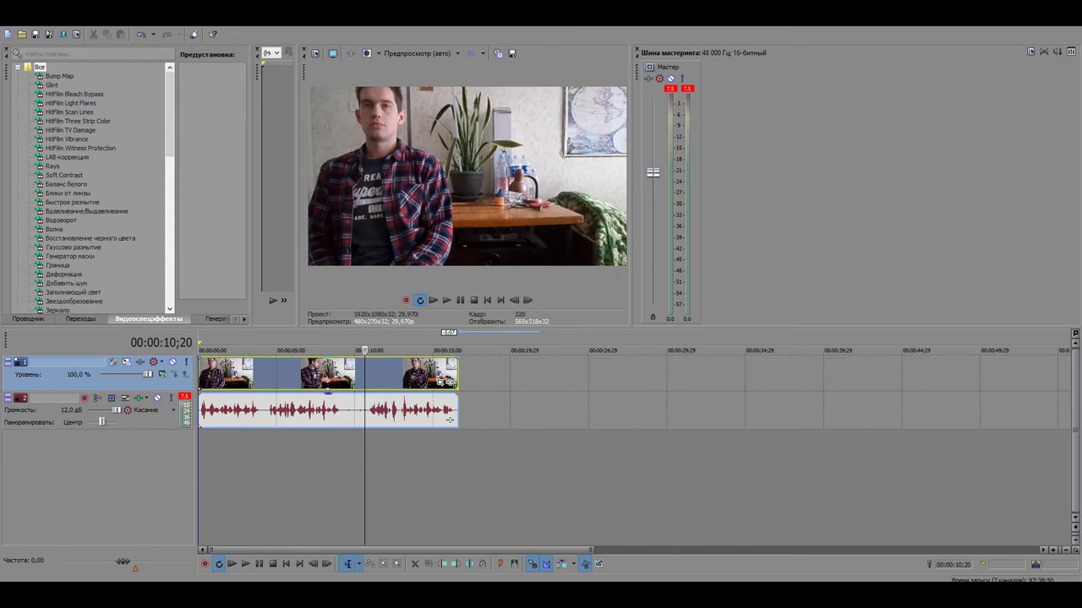
drag(450, 420, 357, 420)
- Insert a new video track and a new audio track, placing both above the clip's tracks with the video track uppermost
right_click(270, 454)
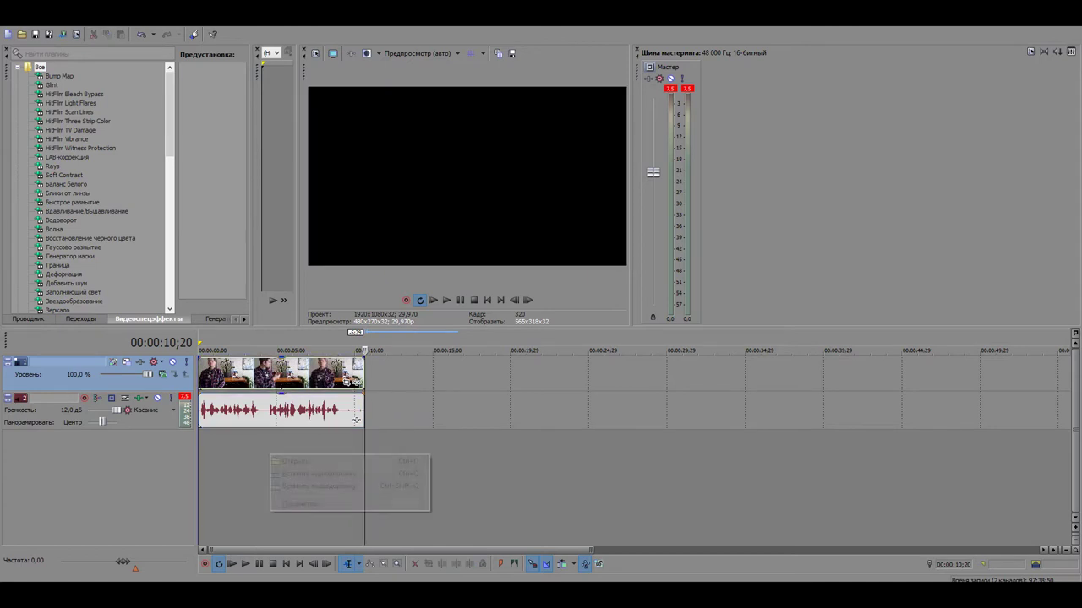
click(319, 486)
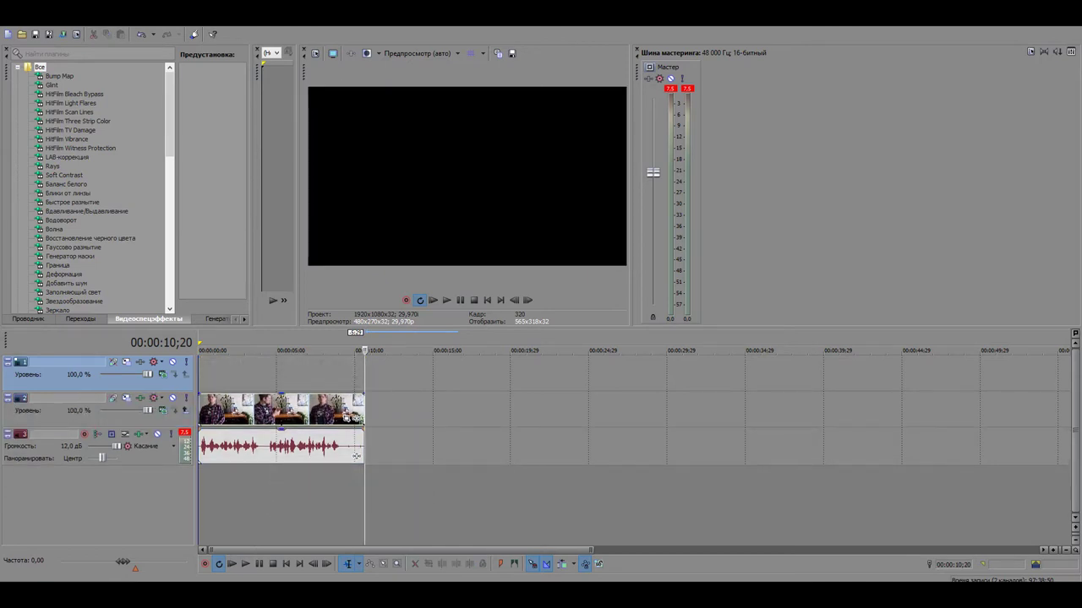
right_click(291, 491)
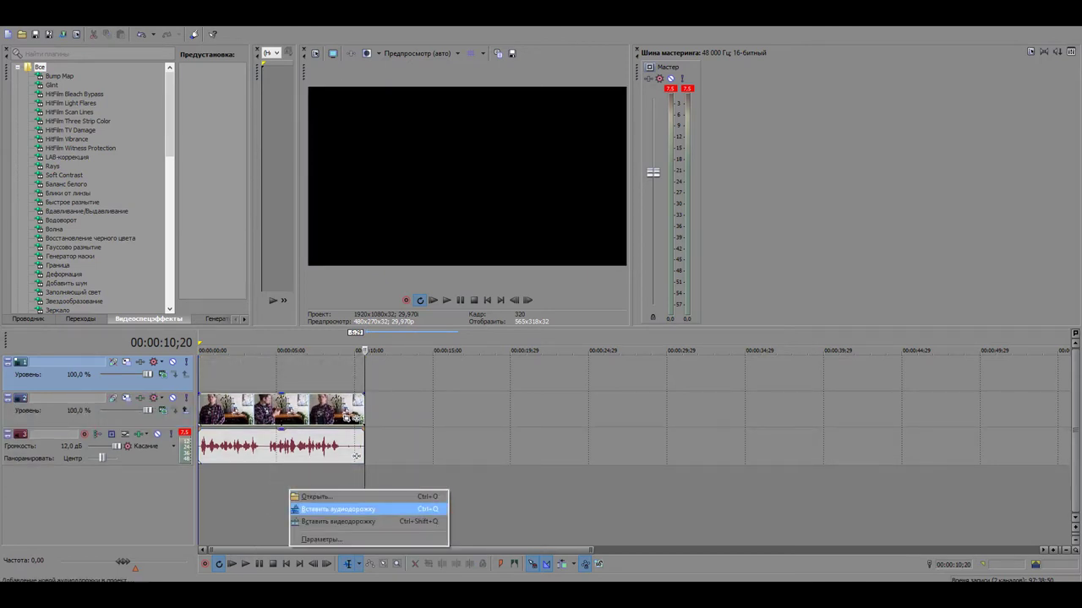
click(338, 509)
drag(140, 497, 137, 400)
click(142, 384)
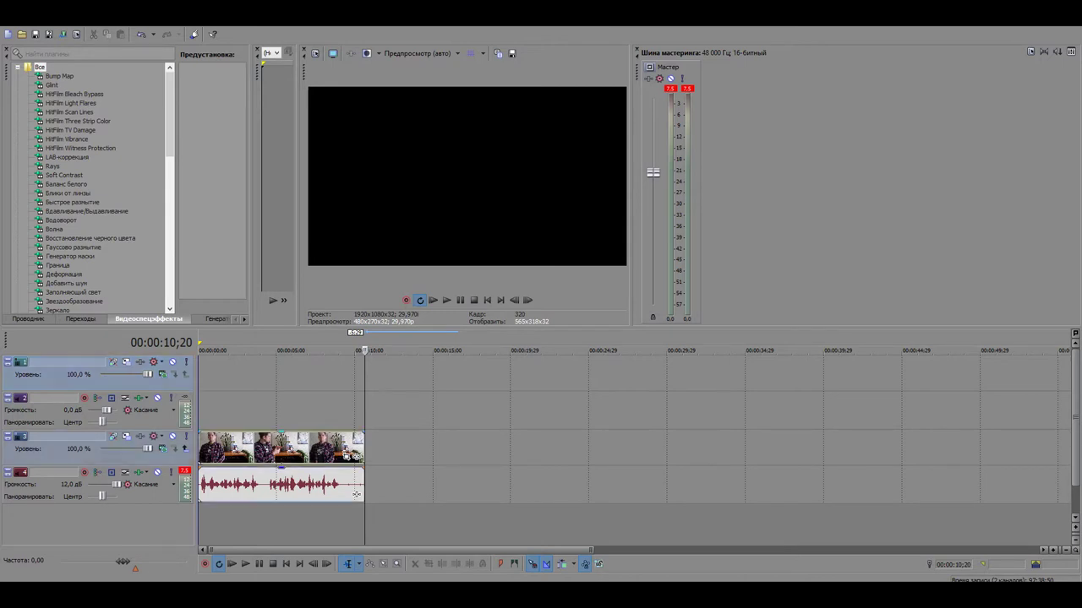
- Copy the clip from the lower video track and paste it onto the uppermost video track at 00:00:10;20
right_click(290, 461)
click(354, 174)
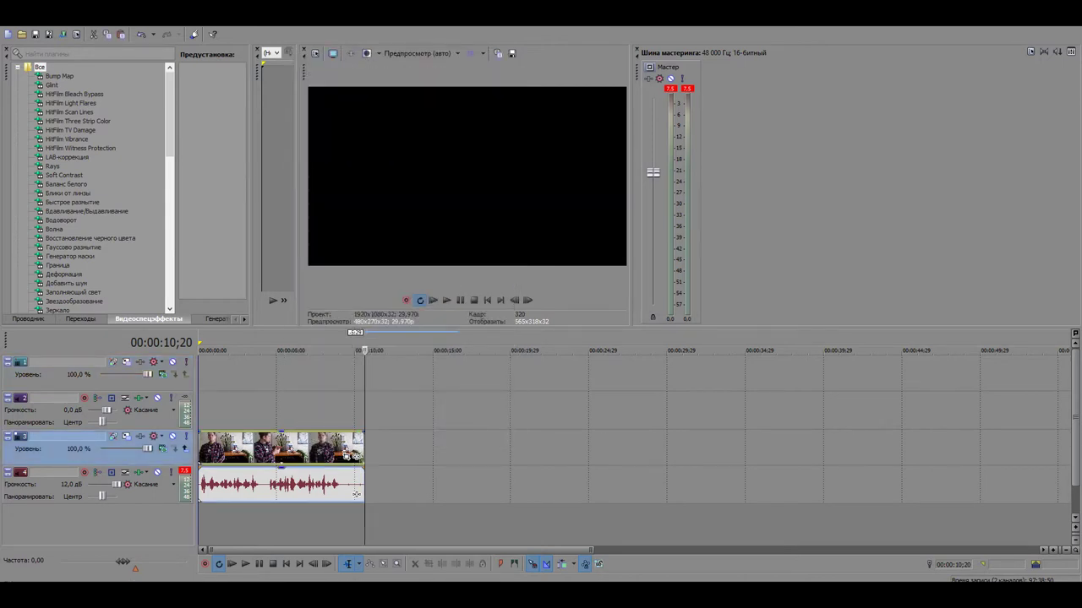
key(Up)
key(Up)
right_click(448, 365)
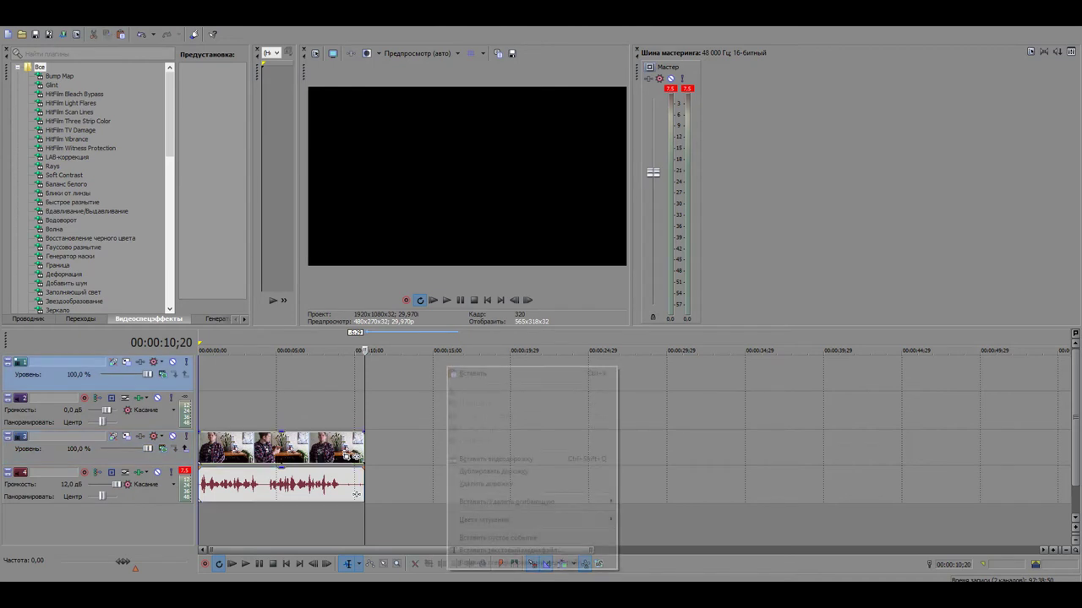
click(470, 375)
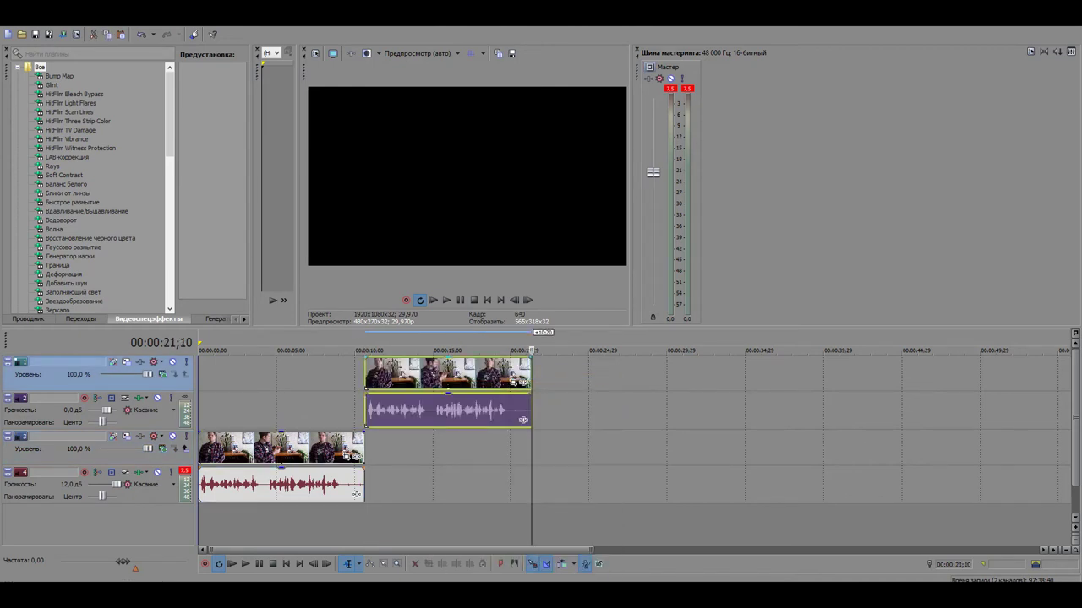
- Extend the pasted clip's end and trim its start to keep only the second spoken part, about 6.5 seconds long, starting at 00:00:10;20
drag(531, 374, 670, 374)
drag(662, 420, 624, 420)
drag(365, 409, 457, 420)
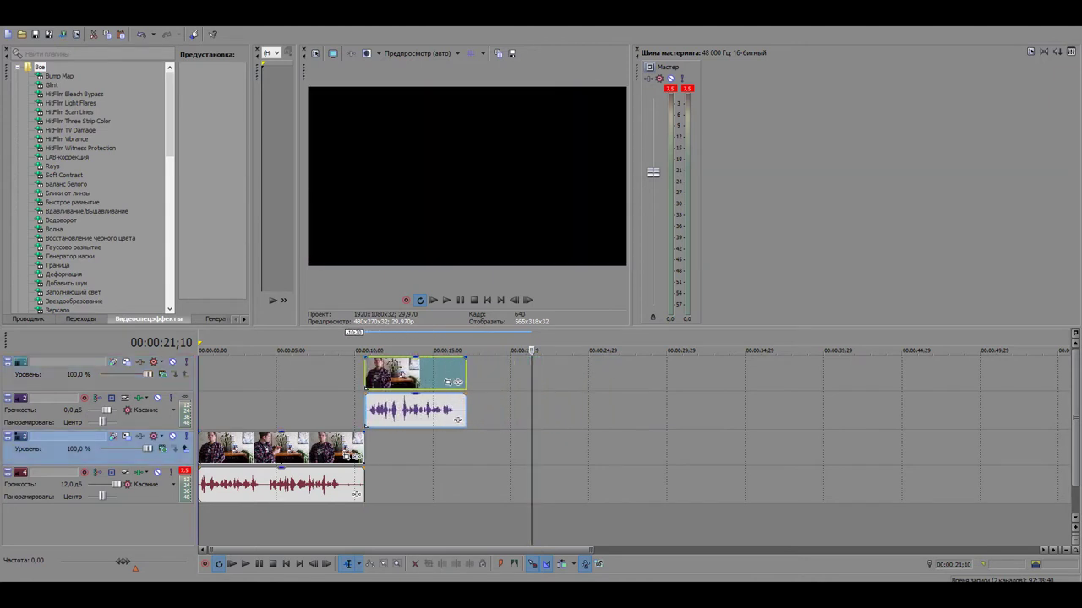
right_click(446, 448)
click(477, 254)
drag(598, 452, 447, 452)
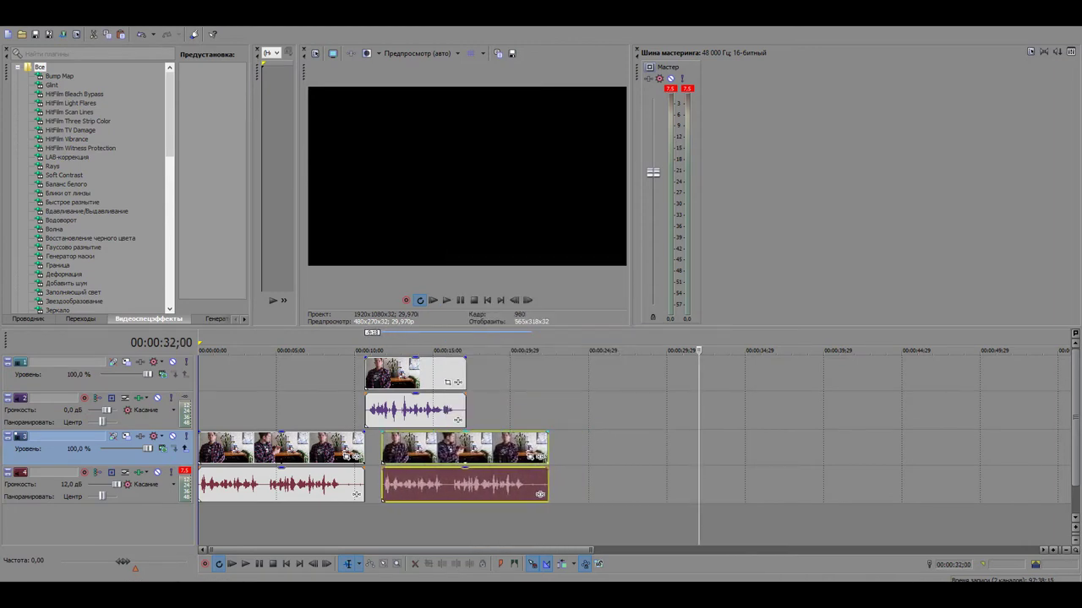
right_click(490, 451)
click(516, 207)
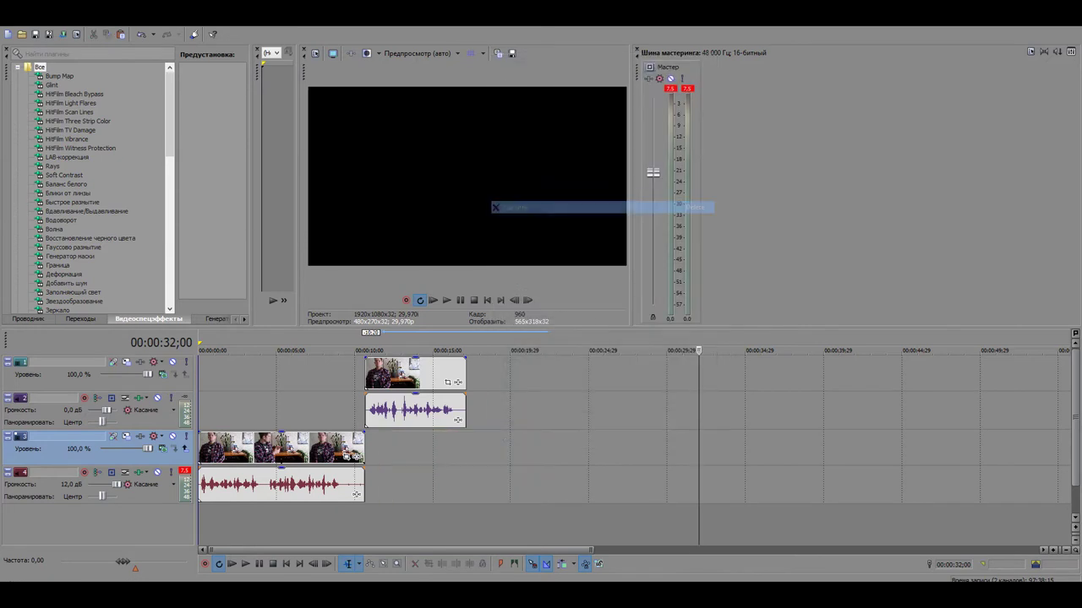
- Copy the trimmed upper clip to the lower video track and place it right after the first clip, aligned beneath its original
right_click(438, 372)
click(473, 314)
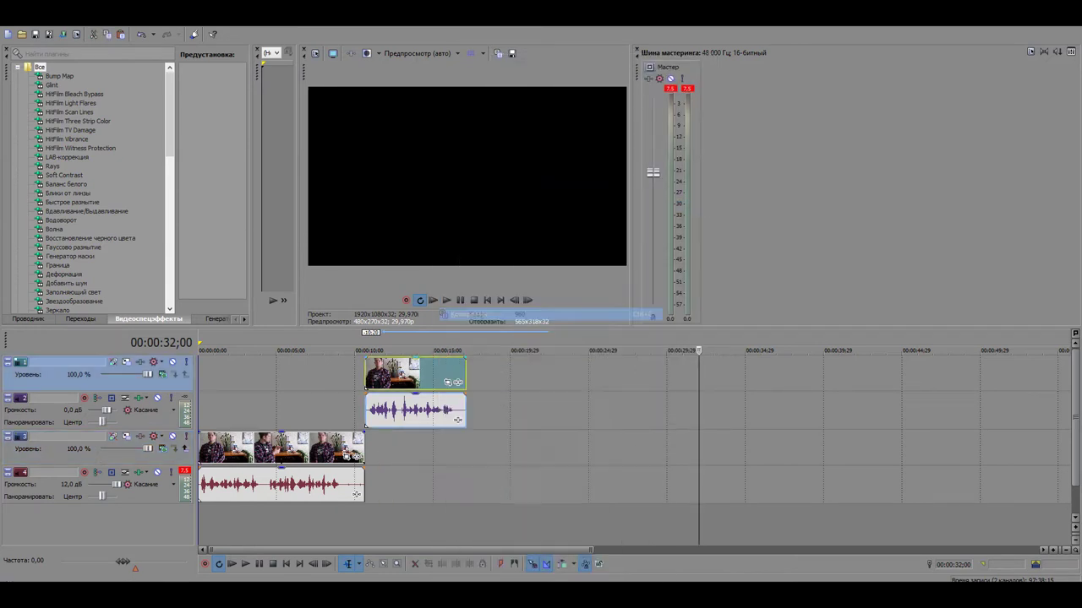
right_click(490, 450)
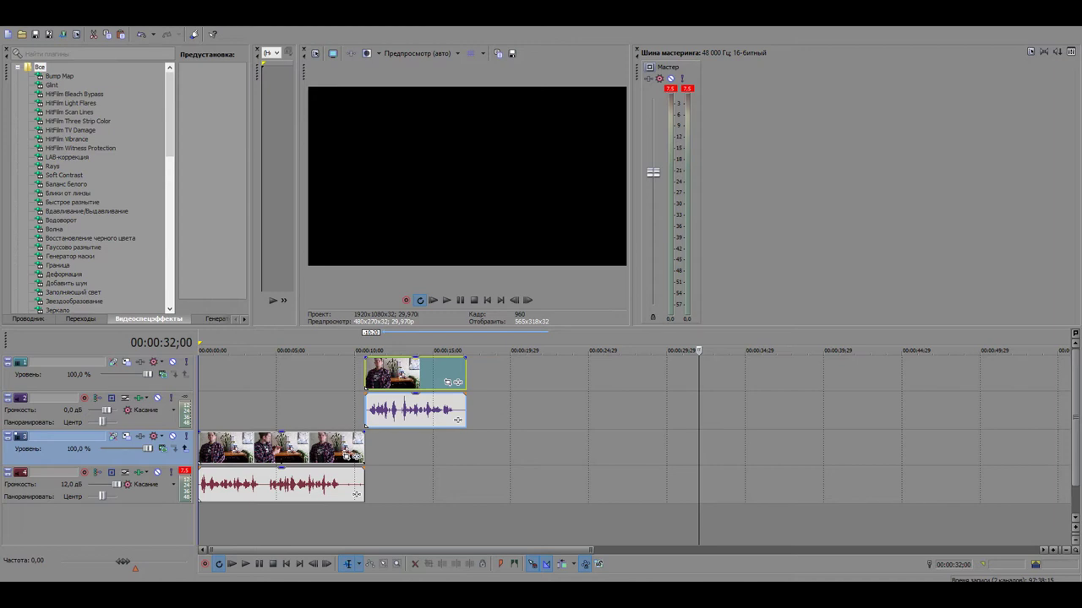
right_click(455, 444)
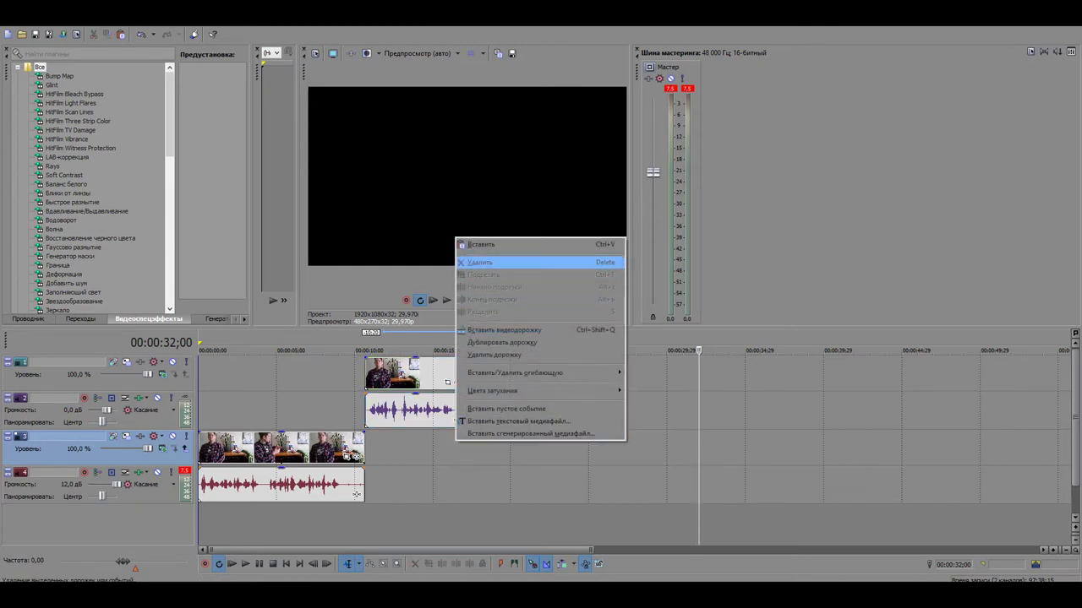
click(486, 245)
drag(748, 448, 414, 447)
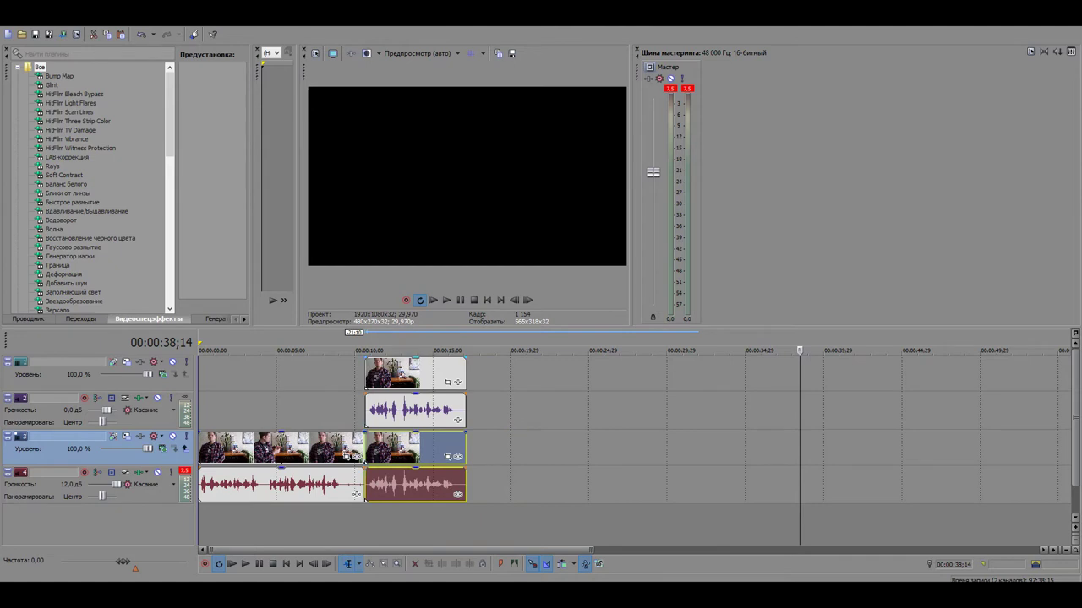
- Open the Pan/Crop editor for the clip on the uppermost track at 00:00:13;22 and enlarge its window to fill the screen
click(412, 448)
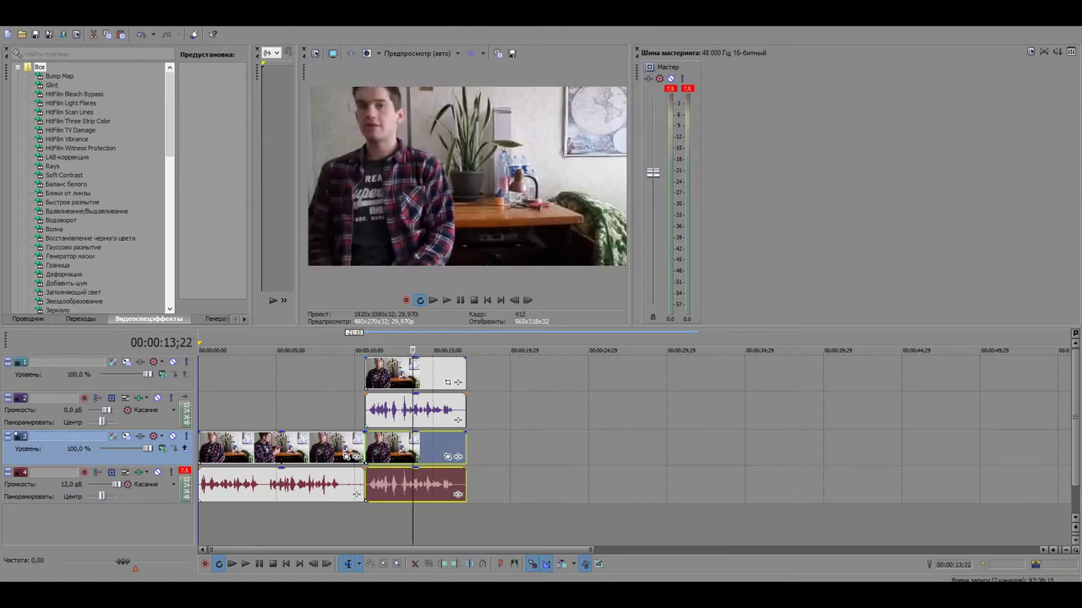
click(63, 376)
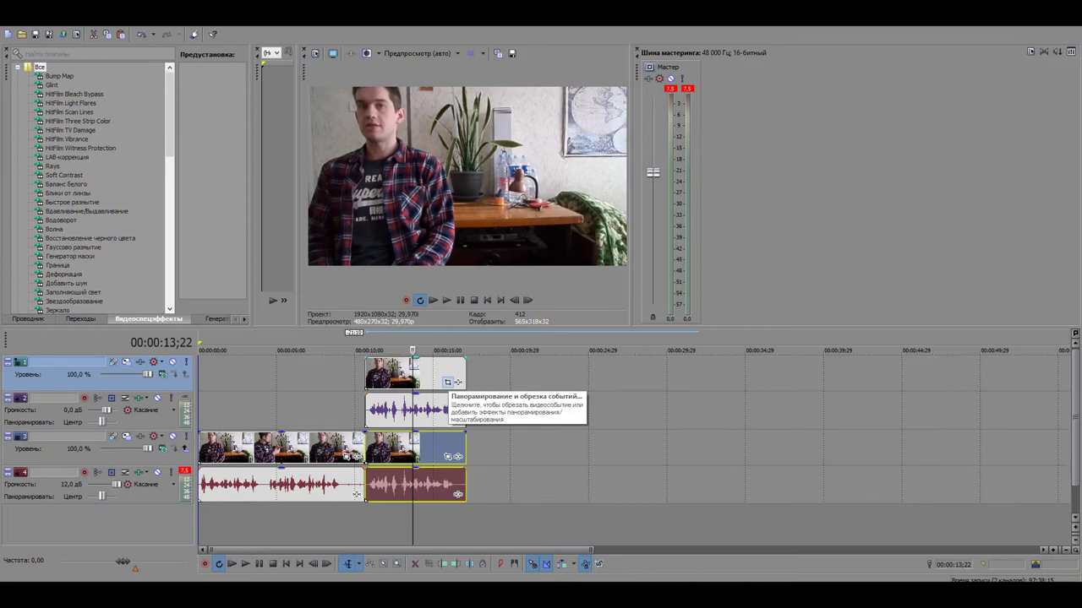
click(448, 382)
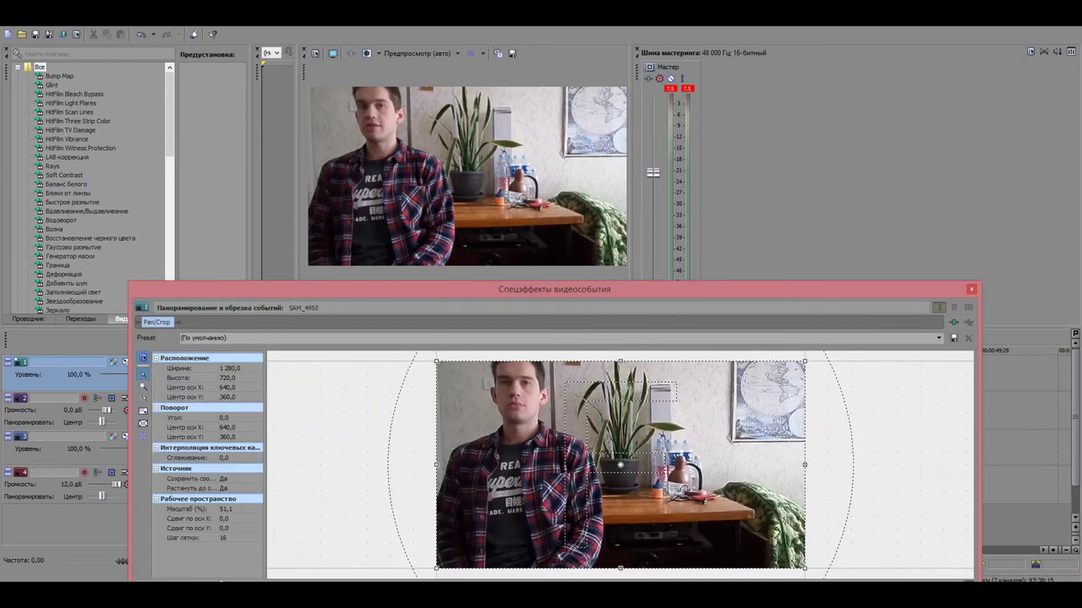
drag(541, 289, 527, 124)
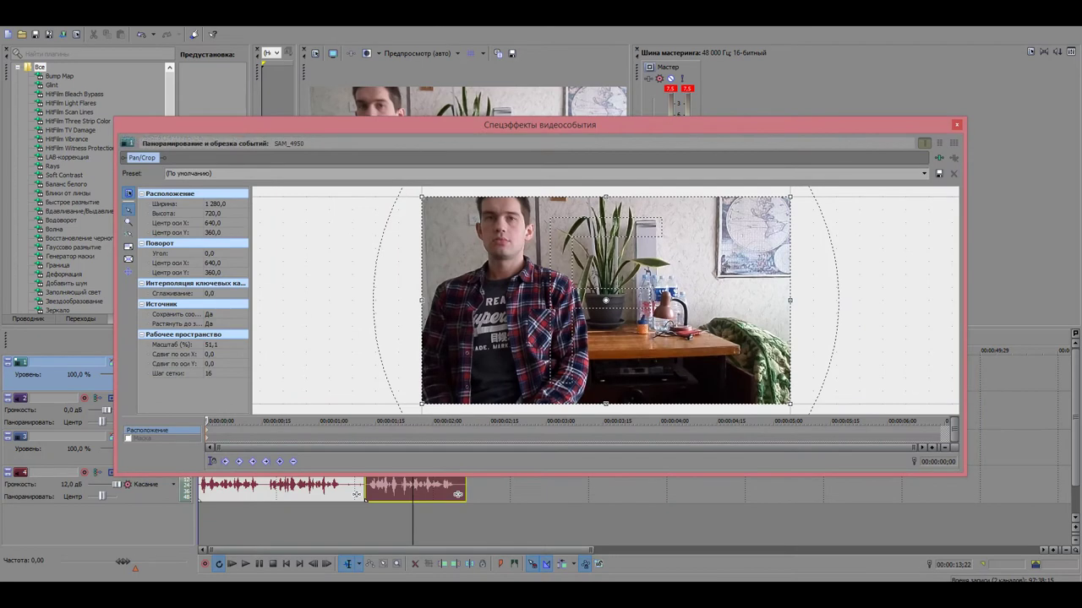
drag(541, 475, 540, 606)
drag(964, 364, 1081, 363)
drag(541, 117, 541, 27)
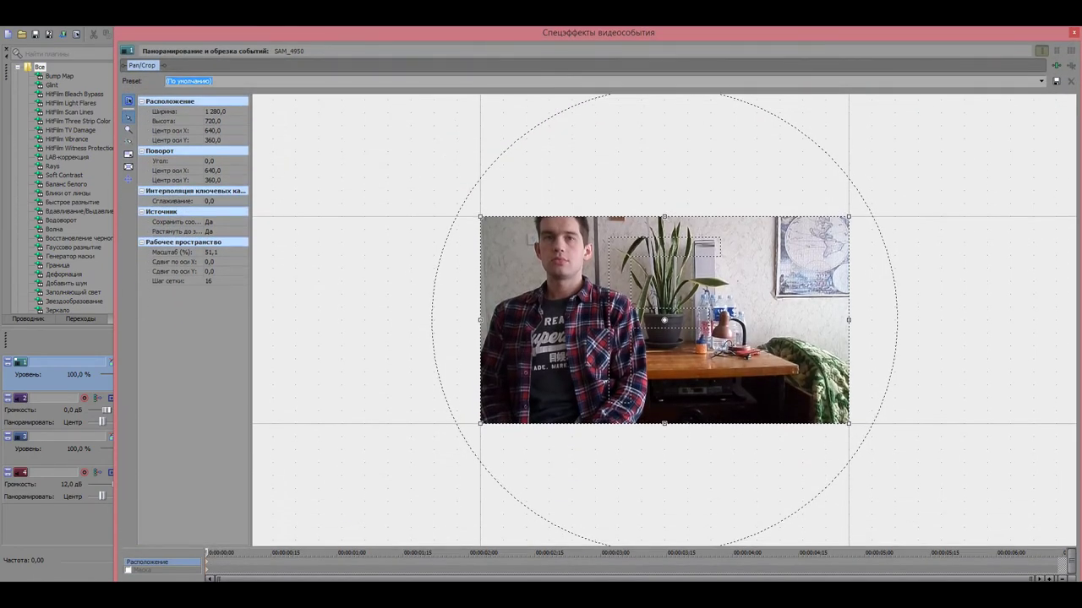
- Enable the mask for the upper clip in the Pan/Crop editor
scroll(664, 320, up, 3)
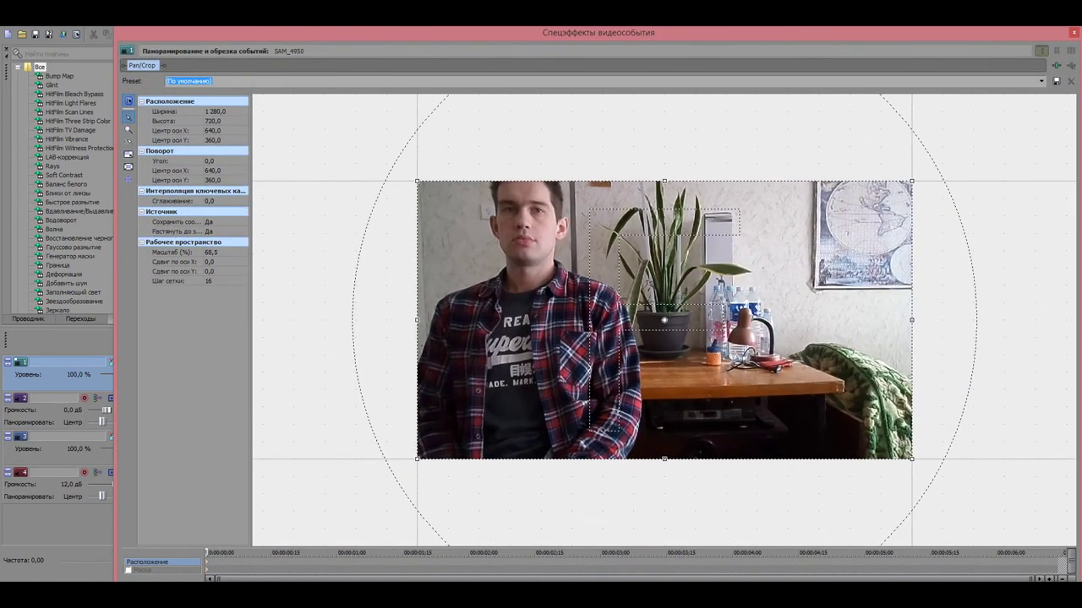
scroll(664, 319, up, 1)
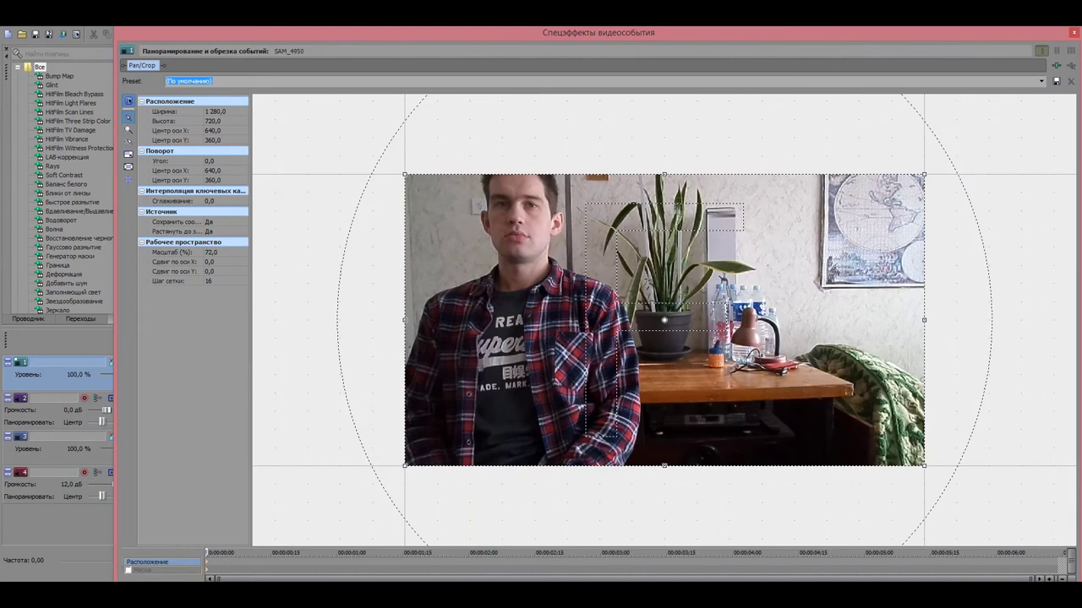
click(128, 570)
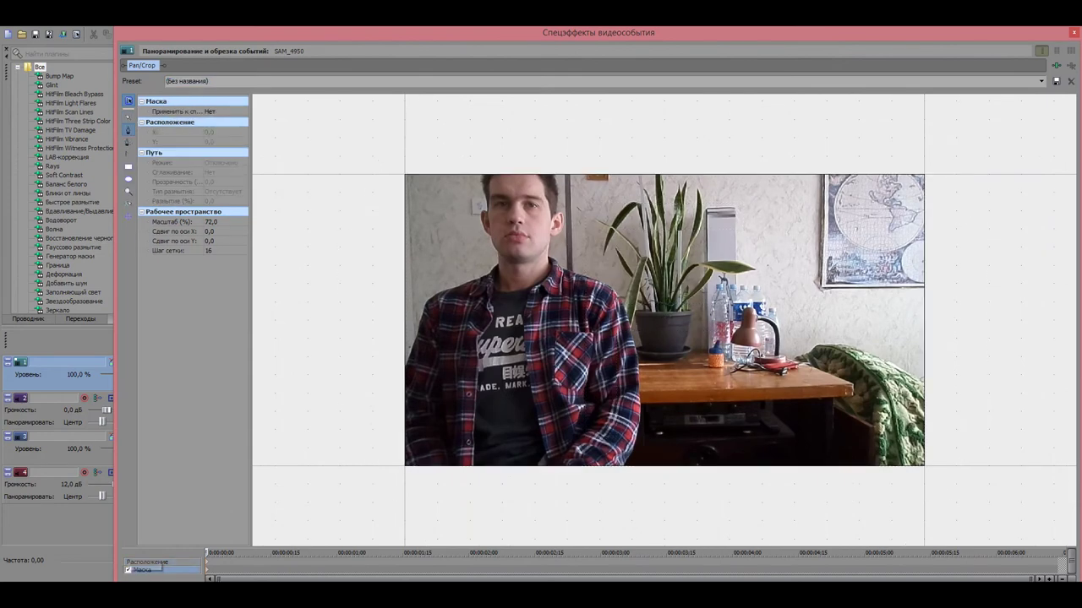
- Draw a closed mask around the background beside the man, following his head and shoulder outline and extending past the frame edges
scroll(664, 319, up, 2)
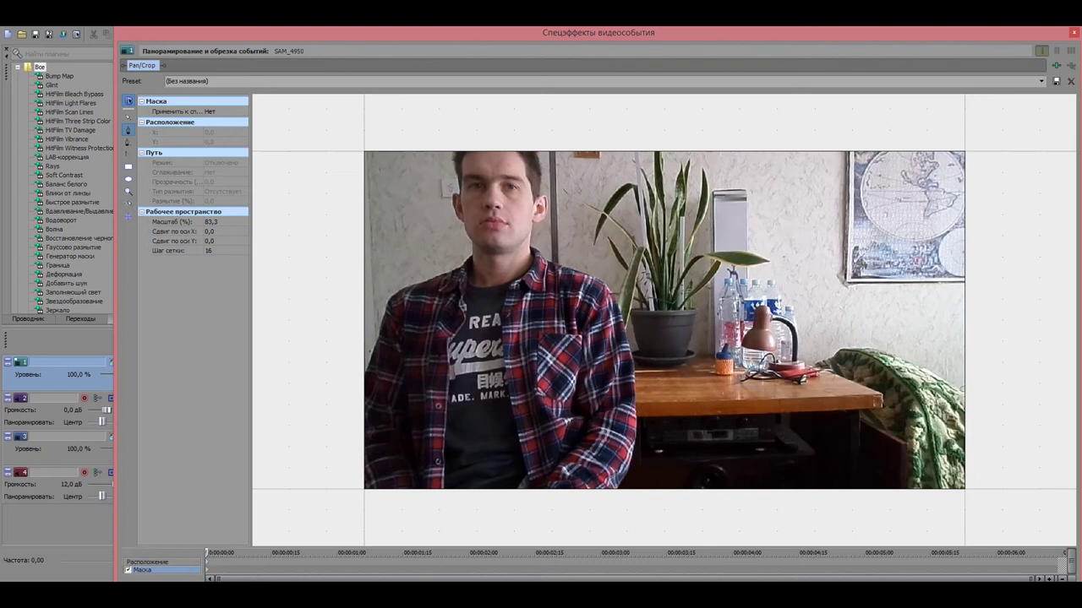
click(609, 501)
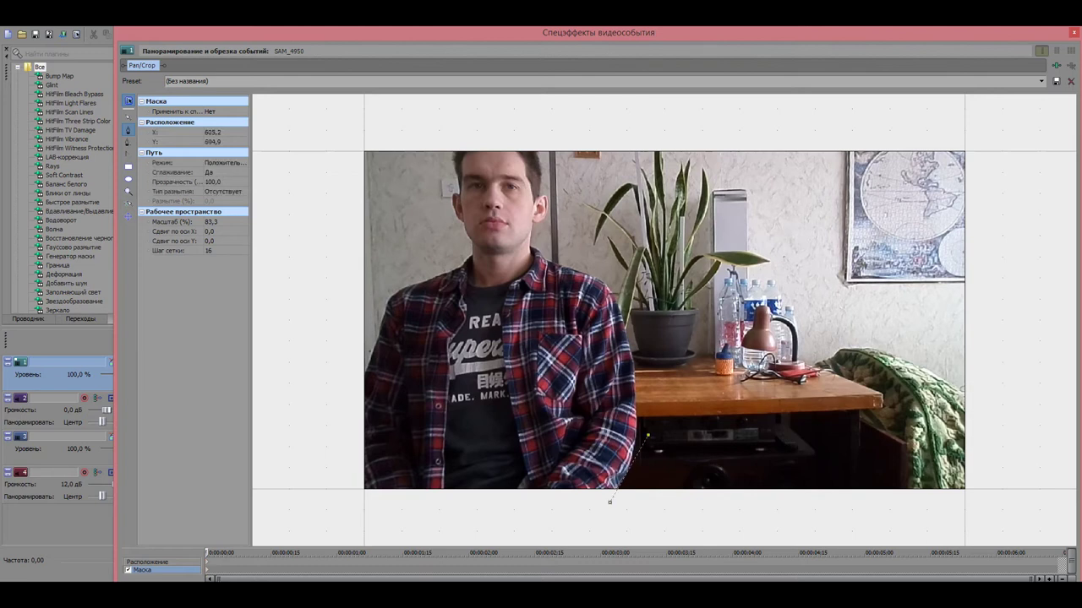
click(648, 436)
click(640, 328)
click(614, 270)
click(550, 244)
click(541, 141)
click(978, 128)
click(1000, 500)
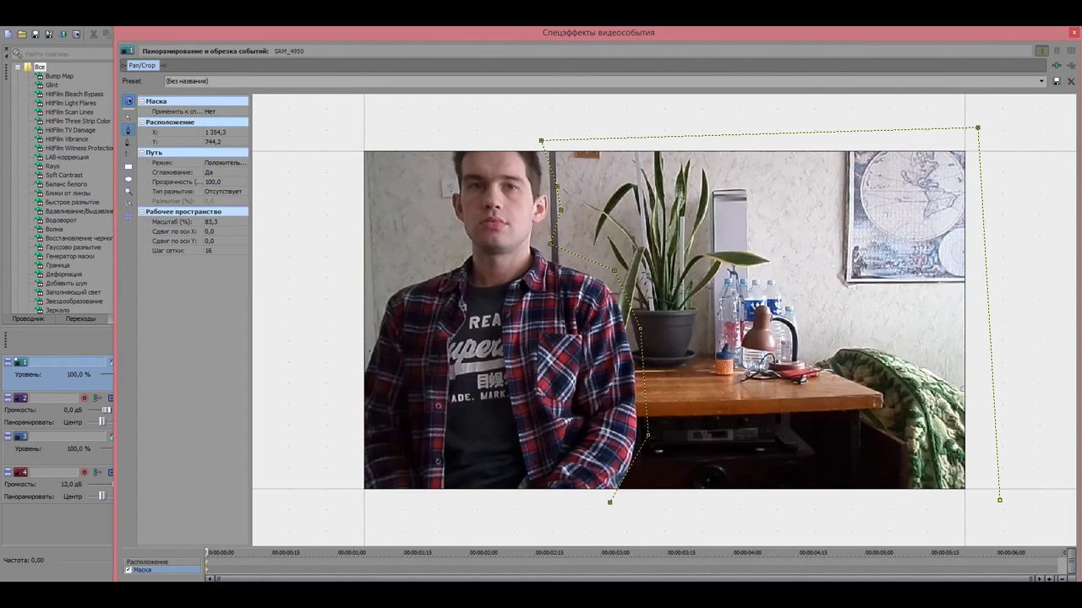
click(609, 503)
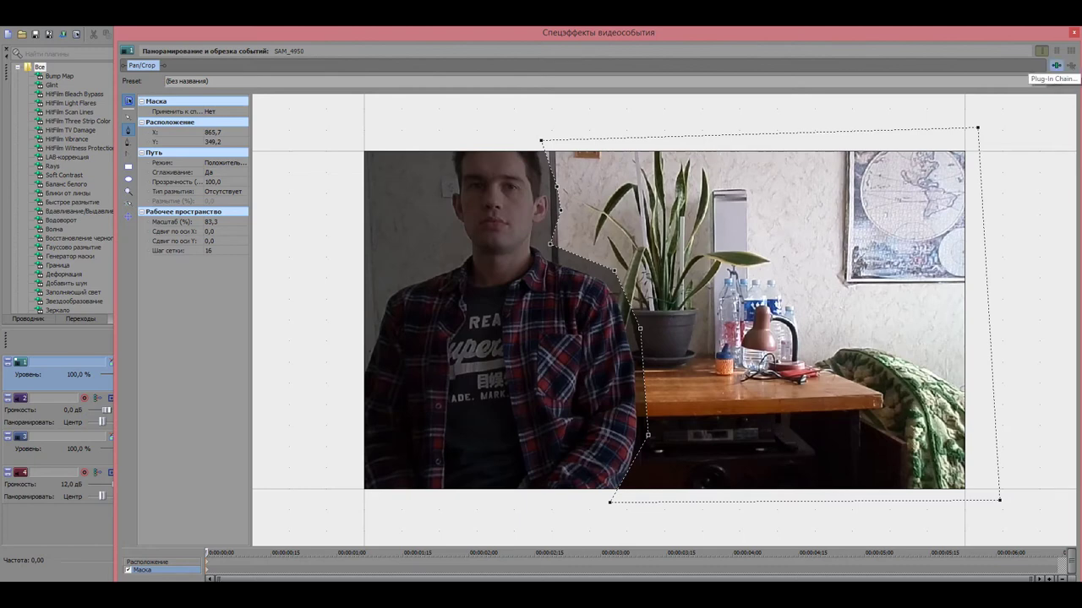
- Add the Расфокусировка Sony effect to the masked upper clip's plug-in chain
click(1055, 65)
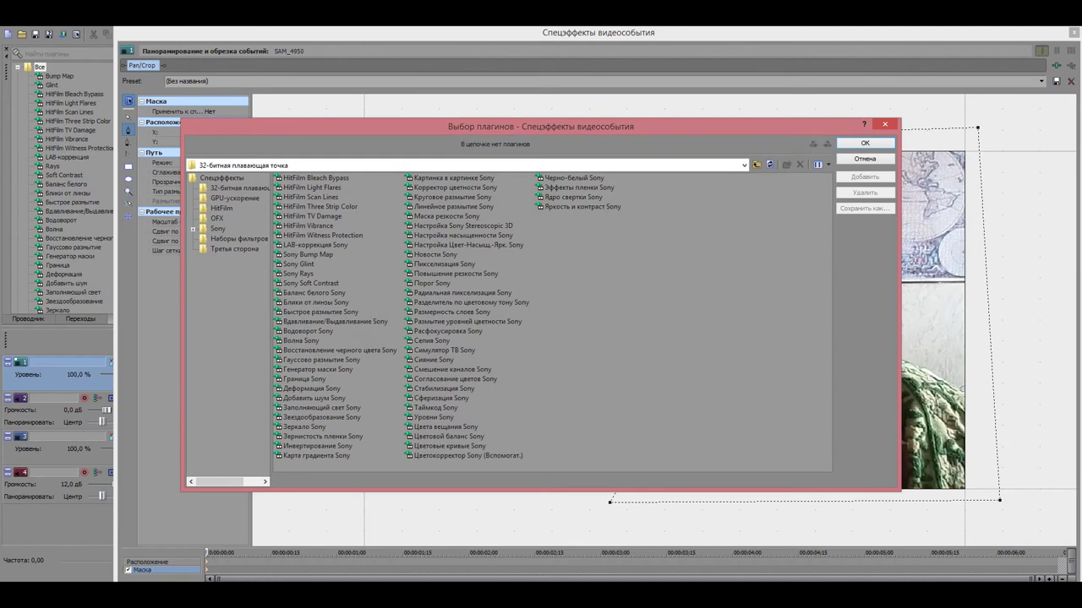
click(448, 331)
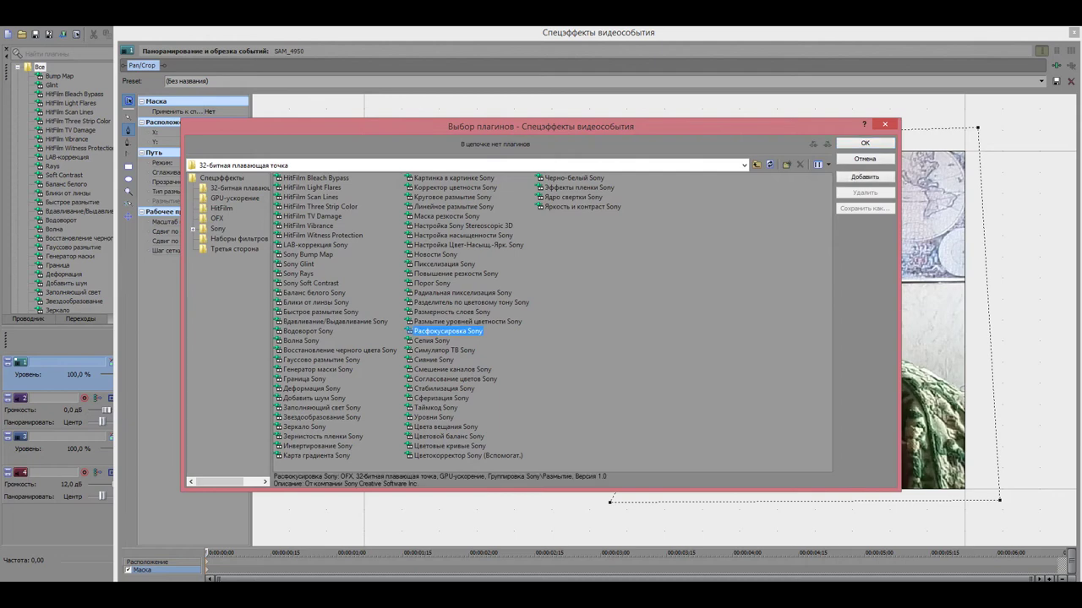
click(865, 176)
click(864, 143)
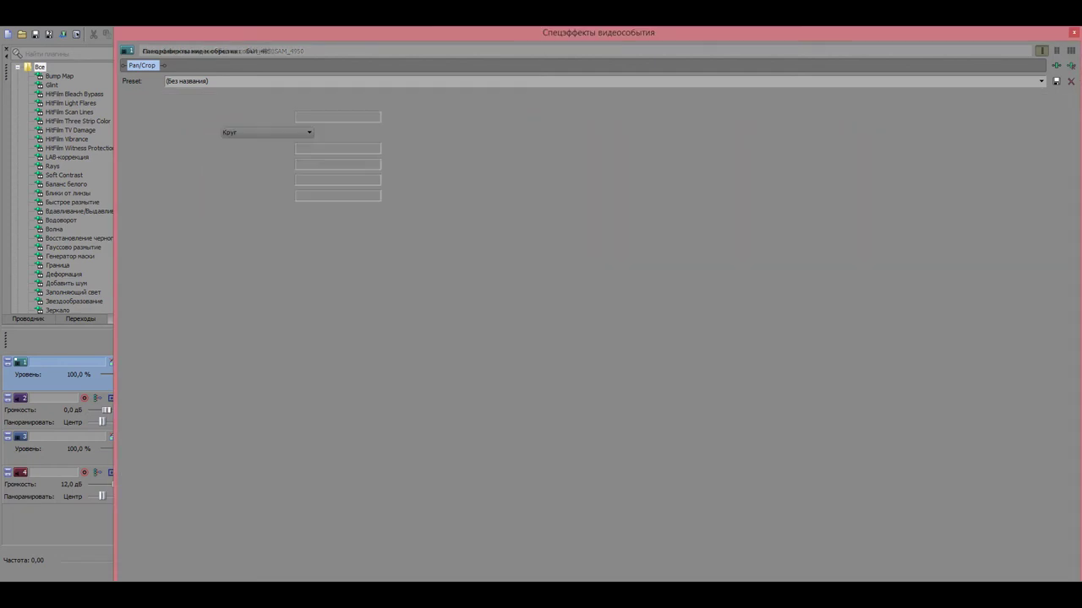
- Uncover the preview and set the defocus radius to 10,000 and the bloom threshold to 92,517, then close the effects window
drag(598, 33, 598, 340)
drag(123, 336, 496, 262)
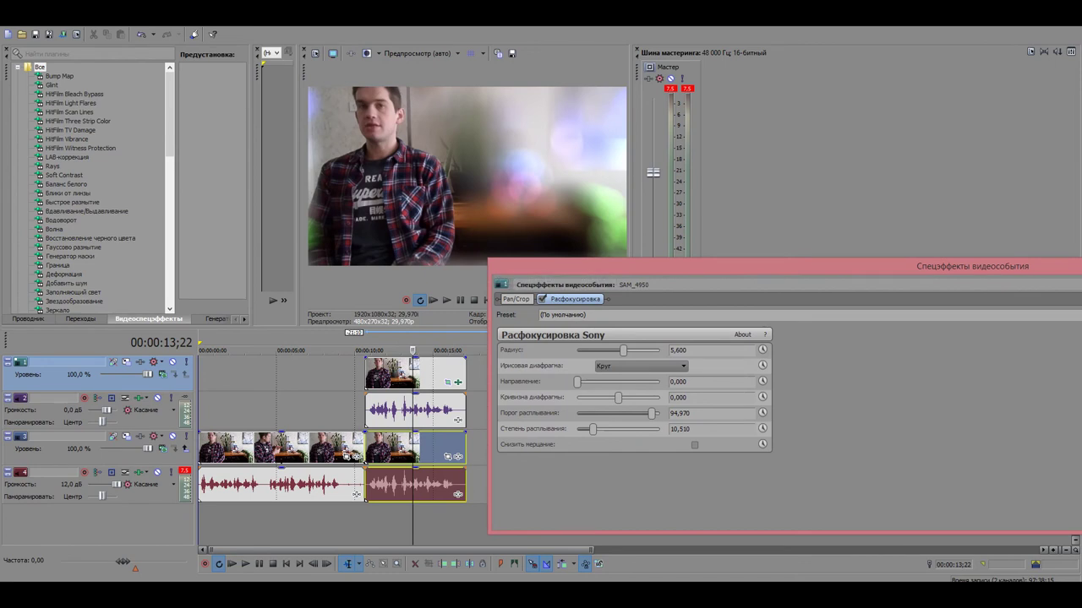
drag(623, 350, 660, 350)
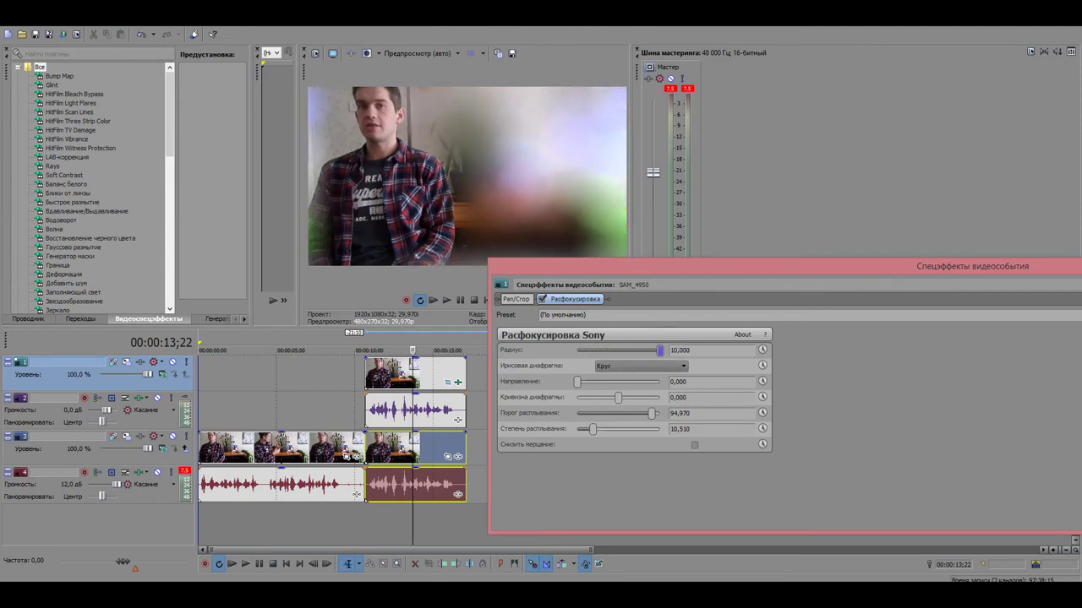
mouse_move(652, 414)
mouse_down()
mouse_move(609, 413)
mouse_move(660, 413)
mouse_move(647, 413)
mouse_up()
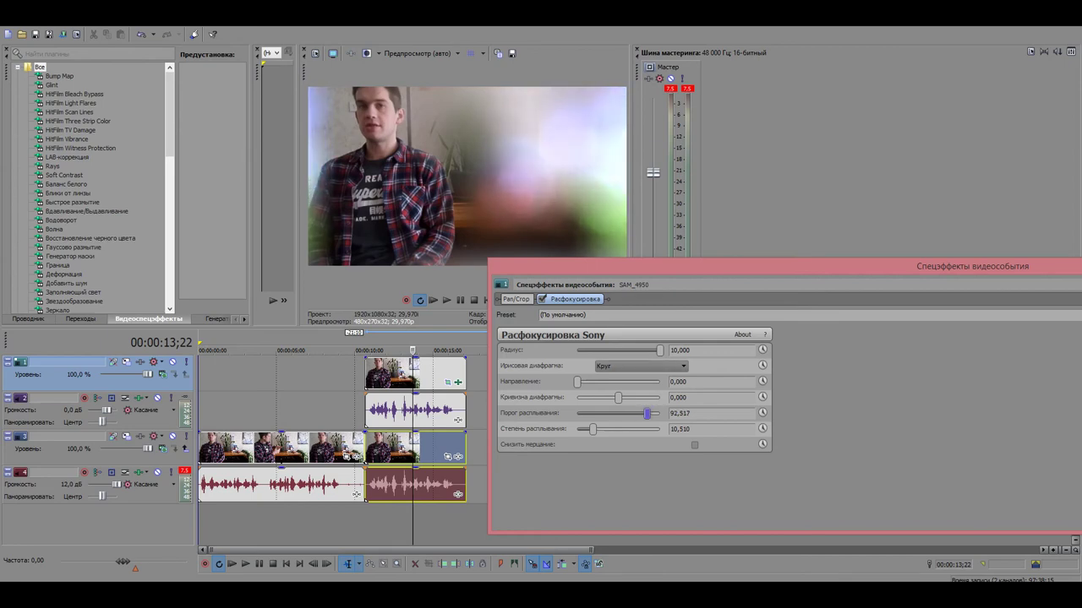
drag(761, 266, 470, 244)
drag(676, 243, 458, 247)
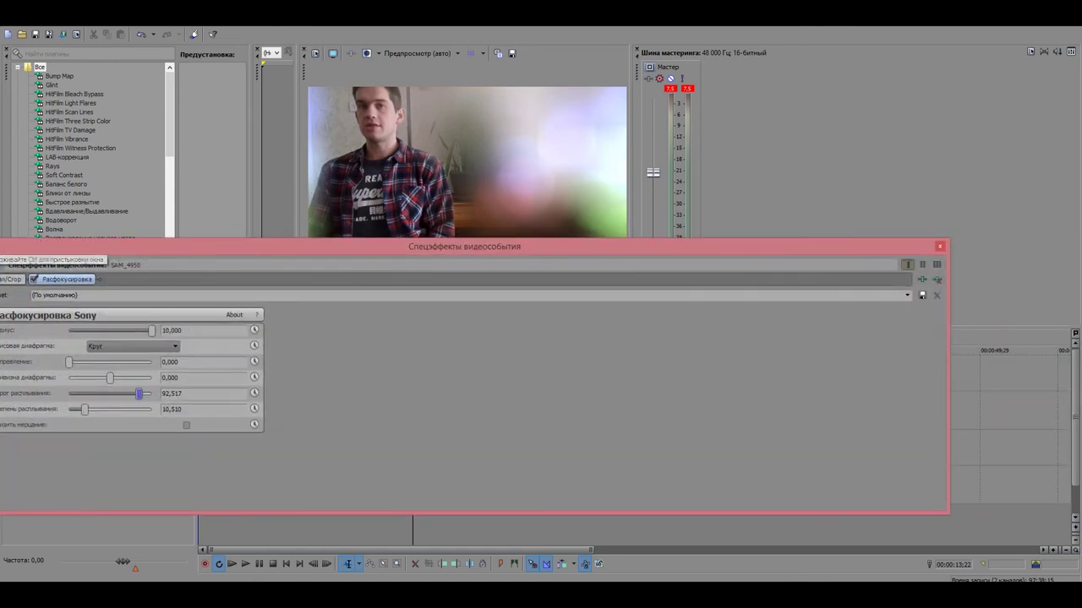
click(939, 247)
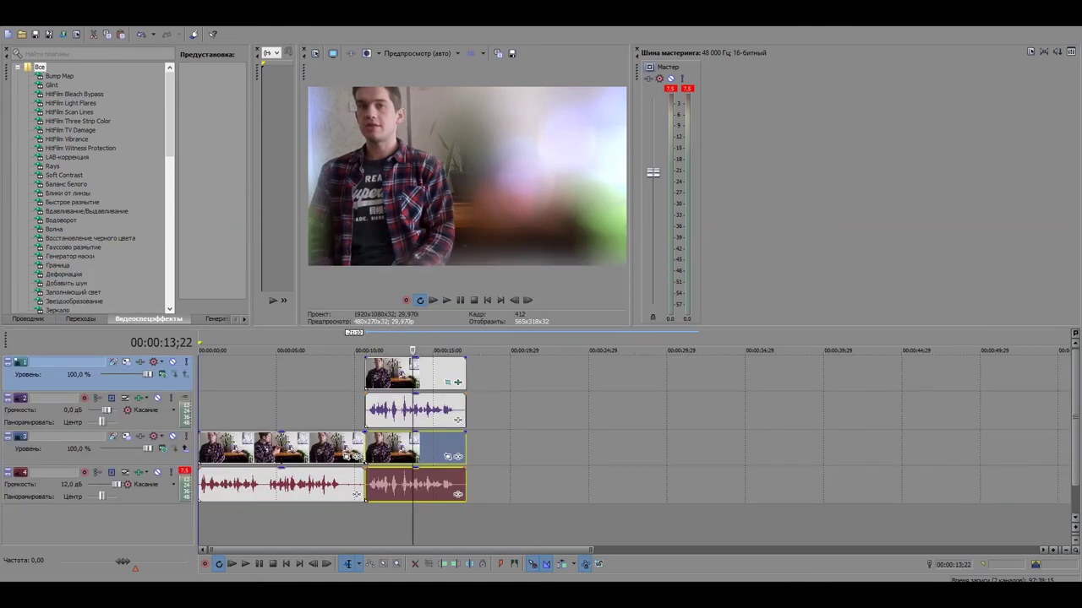
- Check the blurred background at several points of the second clip and render the project as Untitled.mp4 with the Internet HD 1080p template
click(446, 350)
click(423, 349)
click(394, 350)
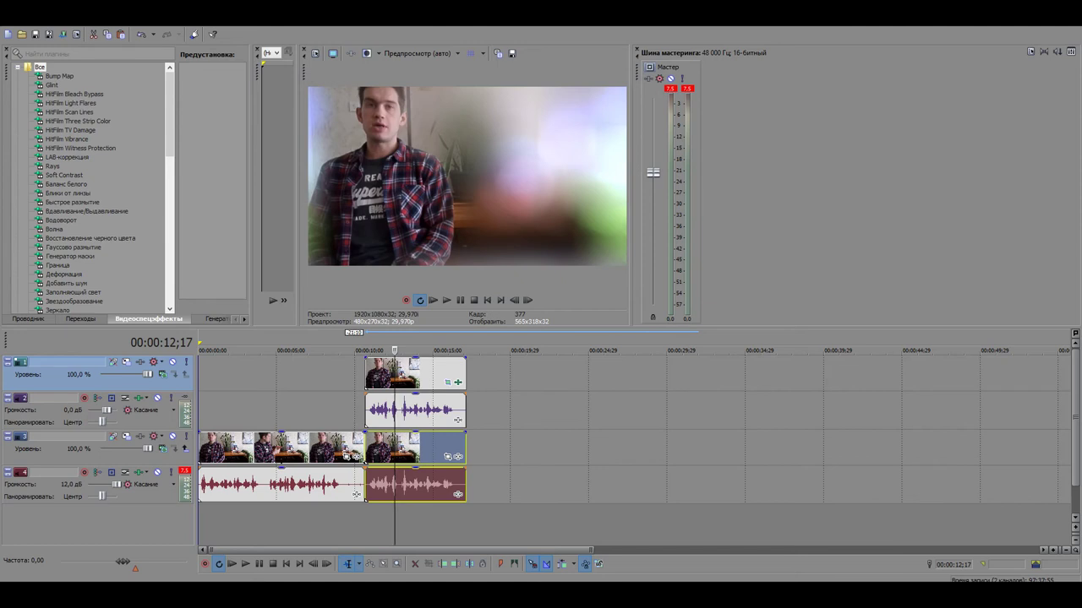
key(ctrl+m)
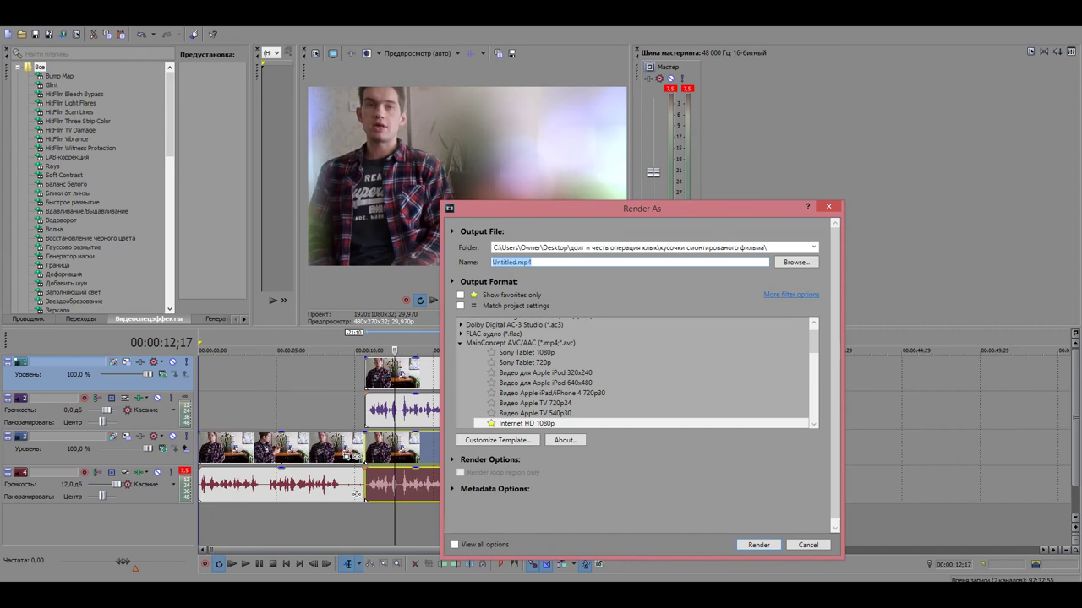
key(Return)
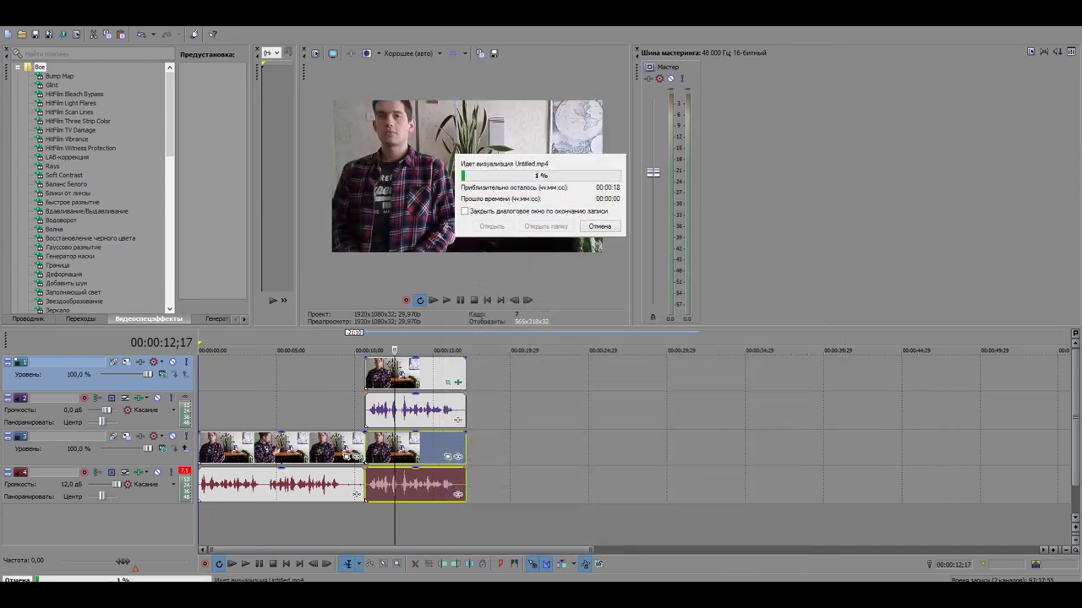